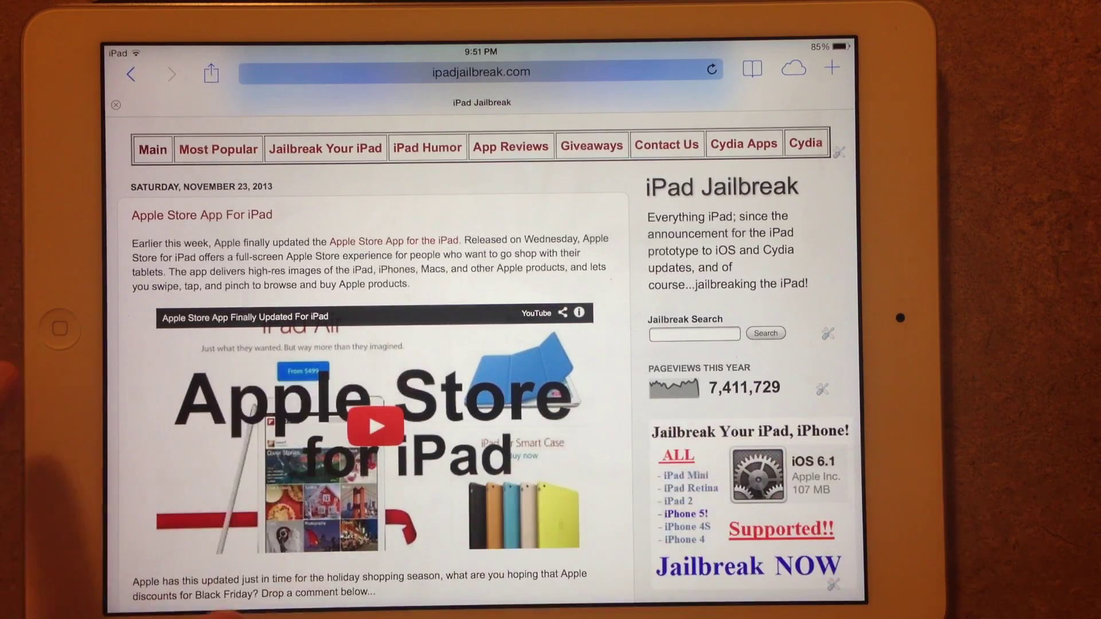
Swipe back to the previous page, then forward again to the iPad Jailbreak page.
{"action": "left_click_drag", "start_coordinate": [107, 482], "coordinate": [319, 482]}
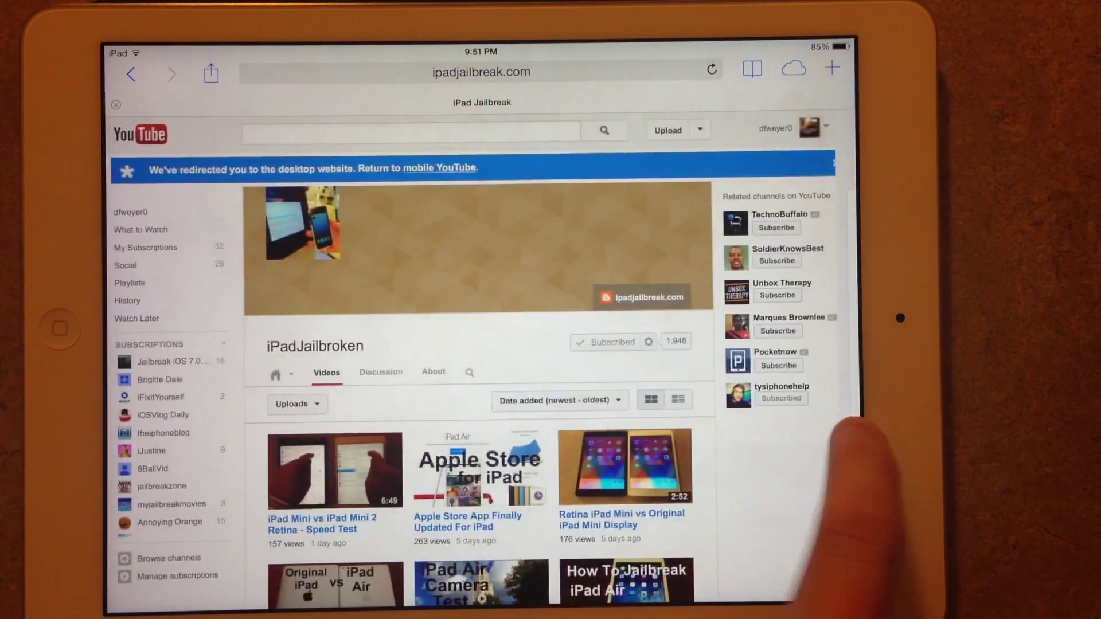
{"action": "left_click_drag", "start_coordinate": [860, 430], "coordinate": [603, 431]}
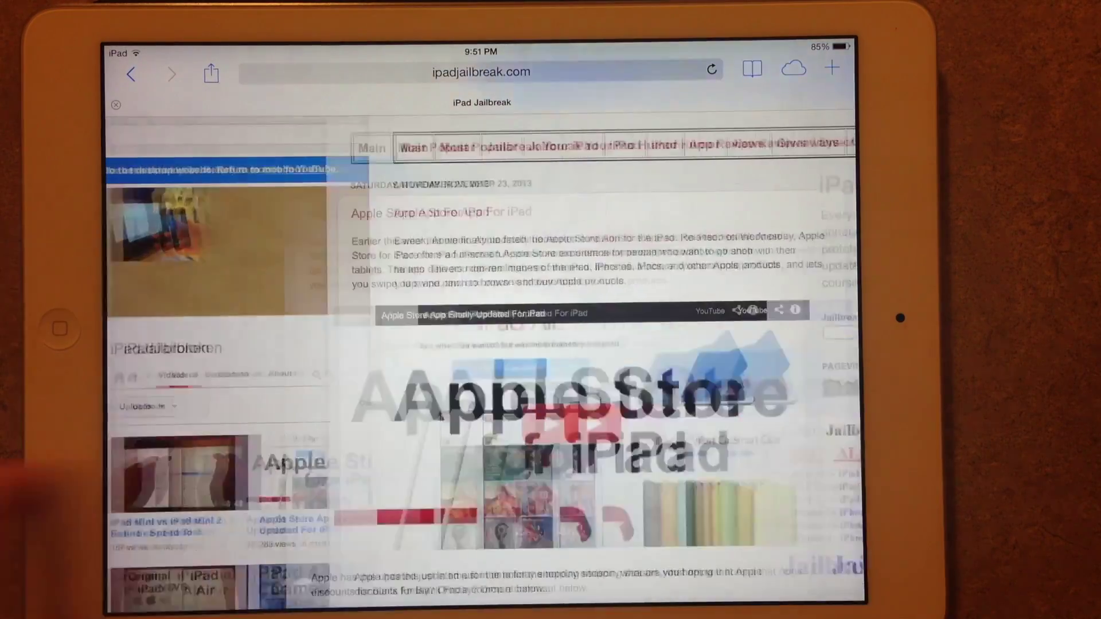
{"action": "left_click_drag", "start_coordinate": [108, 482], "coordinate": [516, 482]}
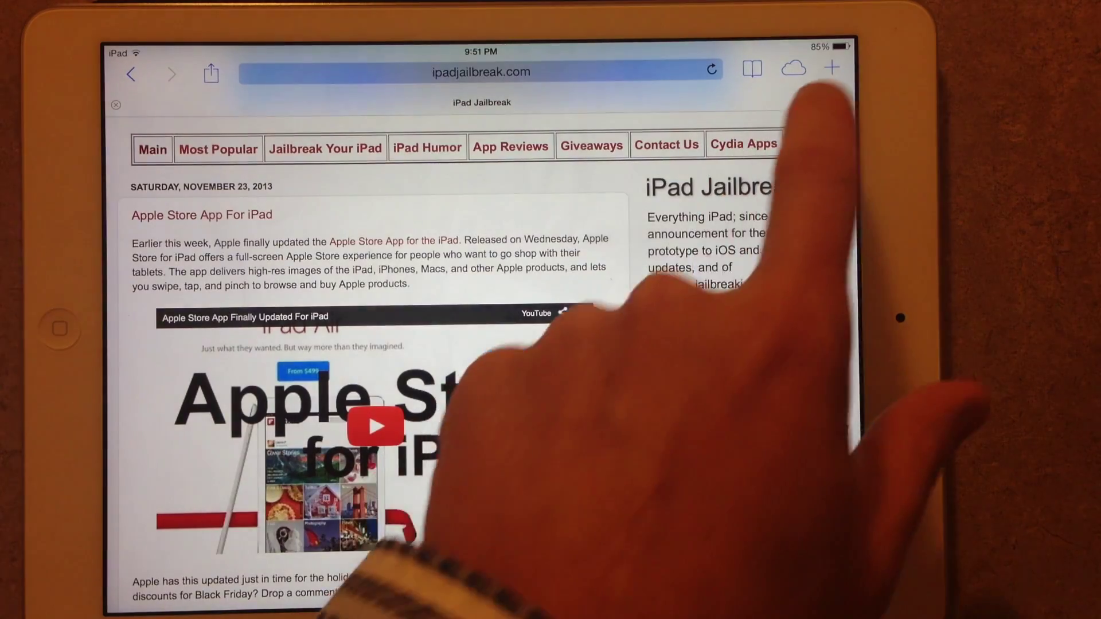
Open a new Favorites tab, move it before iPad Jailbreak and back, then focus the address field.
{"action": "left_click", "coordinate": [831, 68]}
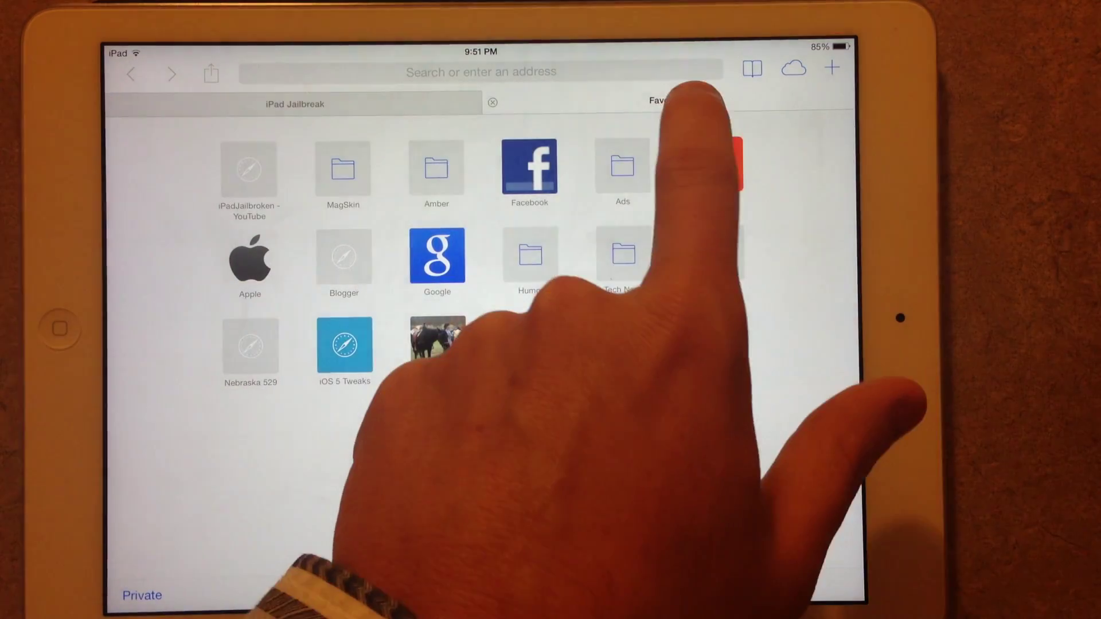
{"action": "left_click_drag", "start_coordinate": [668, 100], "coordinate": [293, 104]}
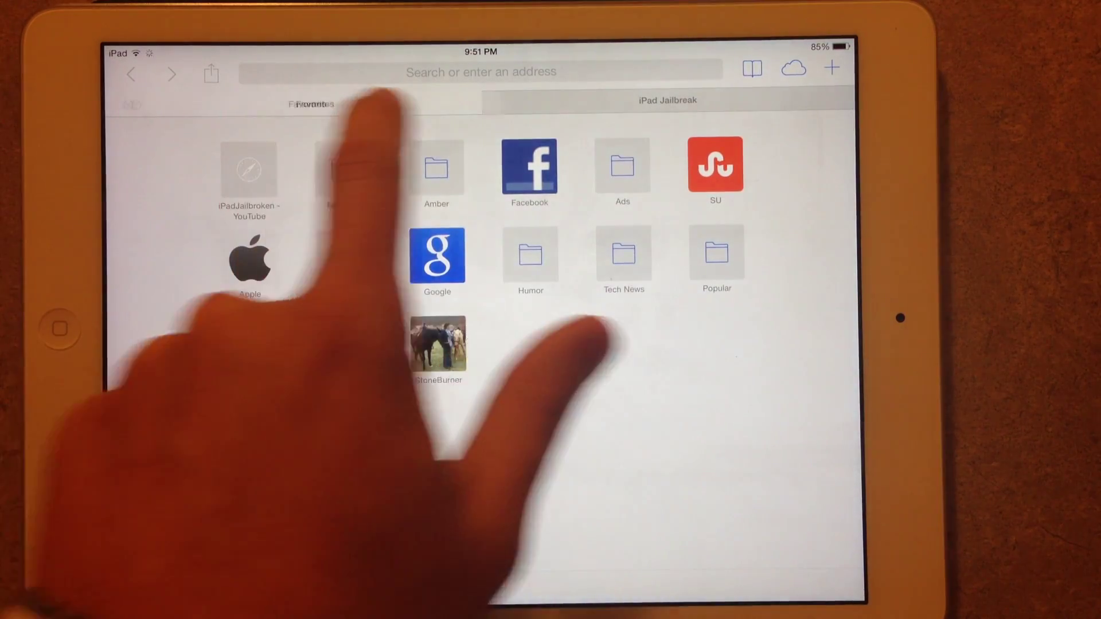
{"action": "left_click_drag", "start_coordinate": [296, 103], "coordinate": [667, 100]}
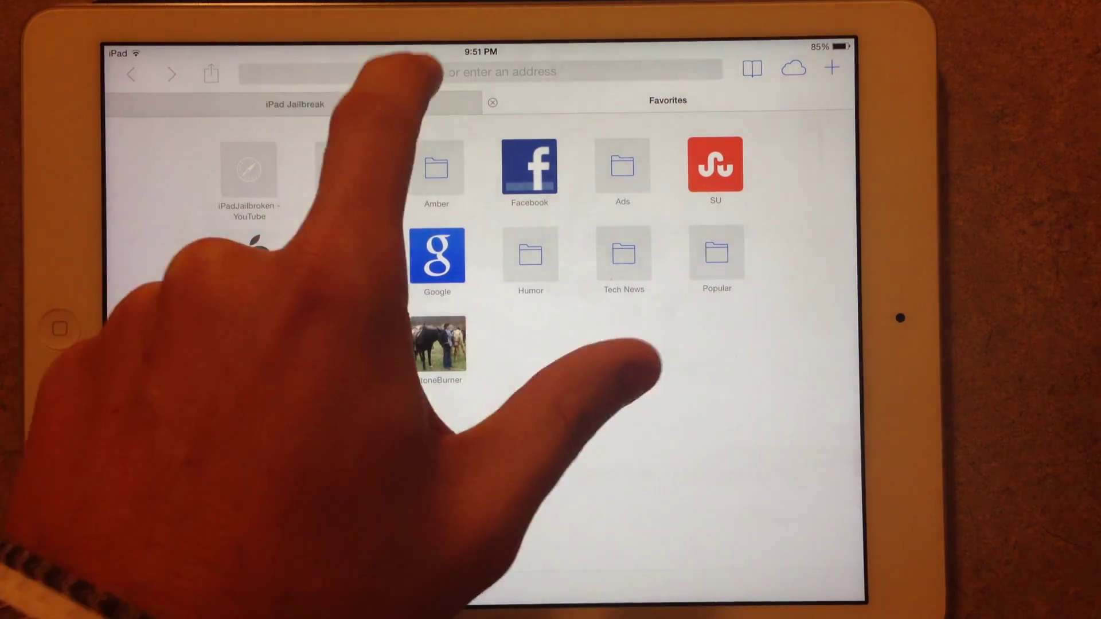
{"action": "left_click", "coordinate": [481, 72]}
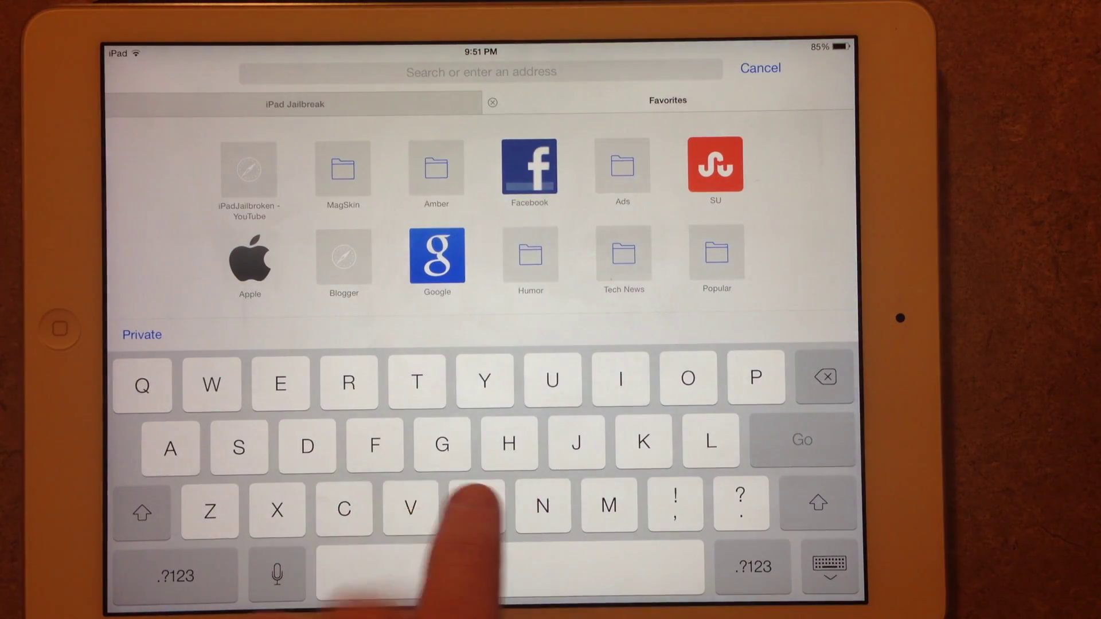
{"action": "left_click_drag", "start_coordinate": [482, 482], "coordinate": [654, 482]}
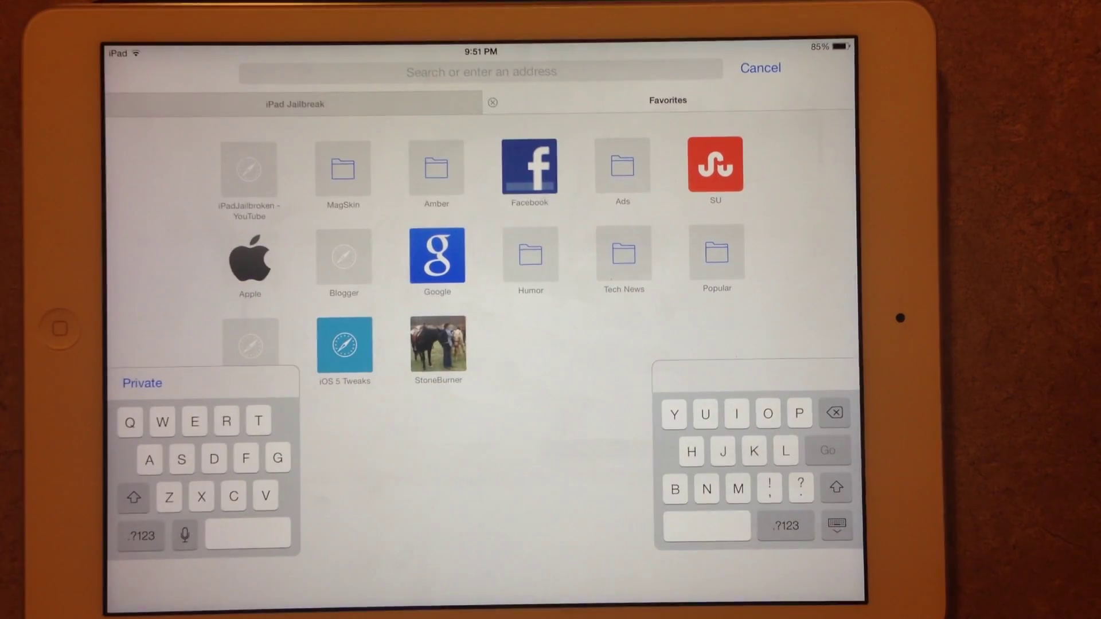
{"action": "left_click_drag", "start_coordinate": [198, 491], "coordinate": [654, 481]}
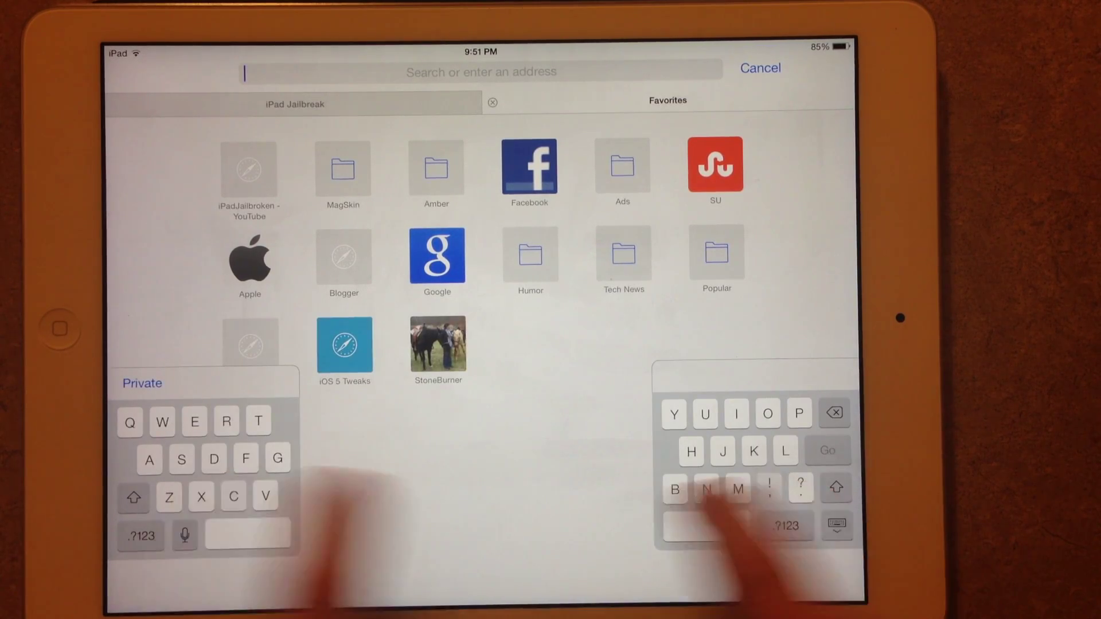
{"action": "left_click_drag", "start_coordinate": [198, 490], "coordinate": [482, 490]}
{"action": "left_click", "coordinate": [828, 565]}
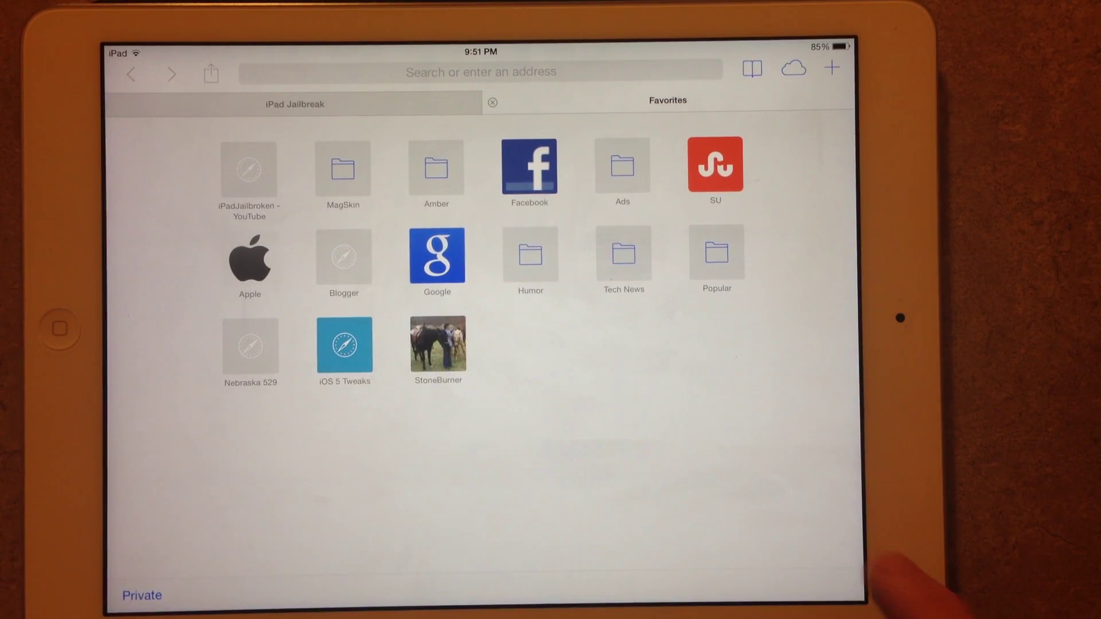
{"action": "left_click", "coordinate": [480, 72]}
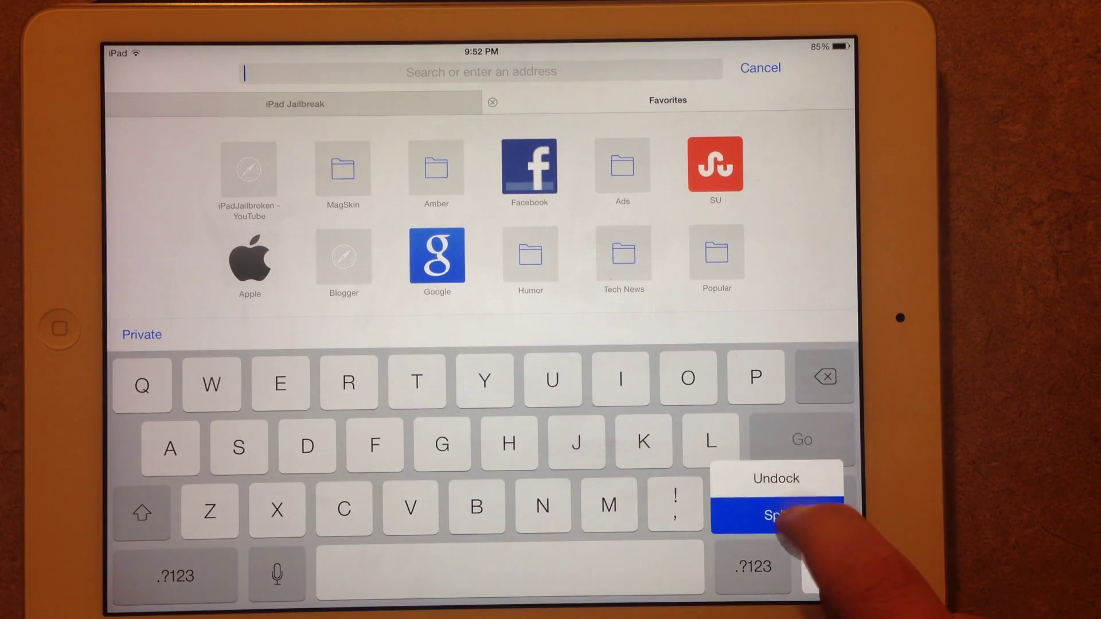
{"action": "left_click", "coordinate": [777, 514]}
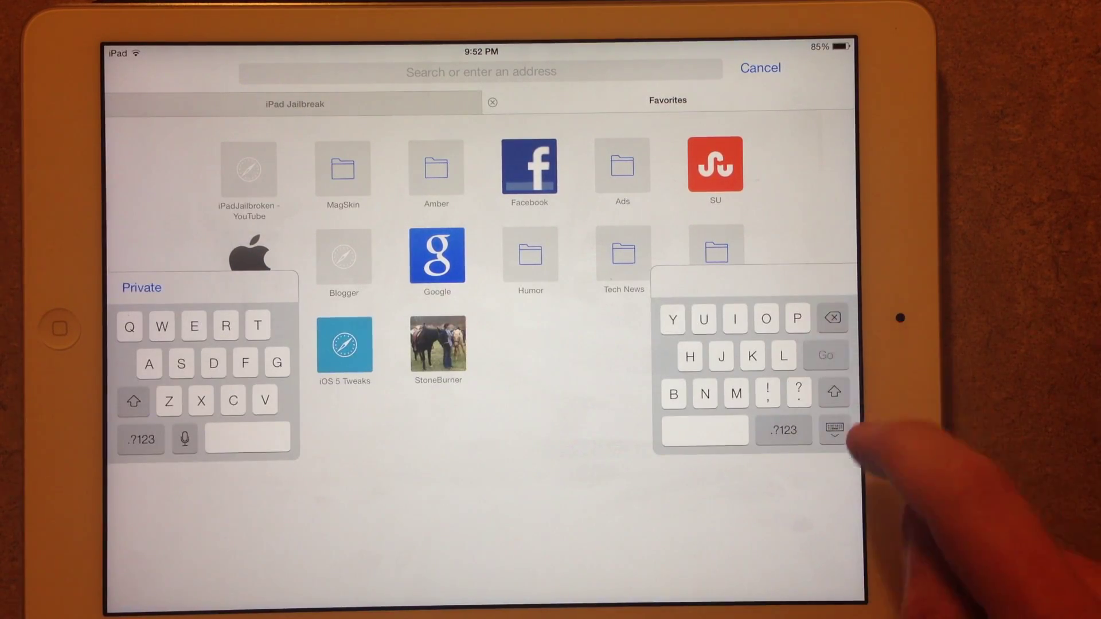
{"action": "left_click", "coordinate": [833, 430]}
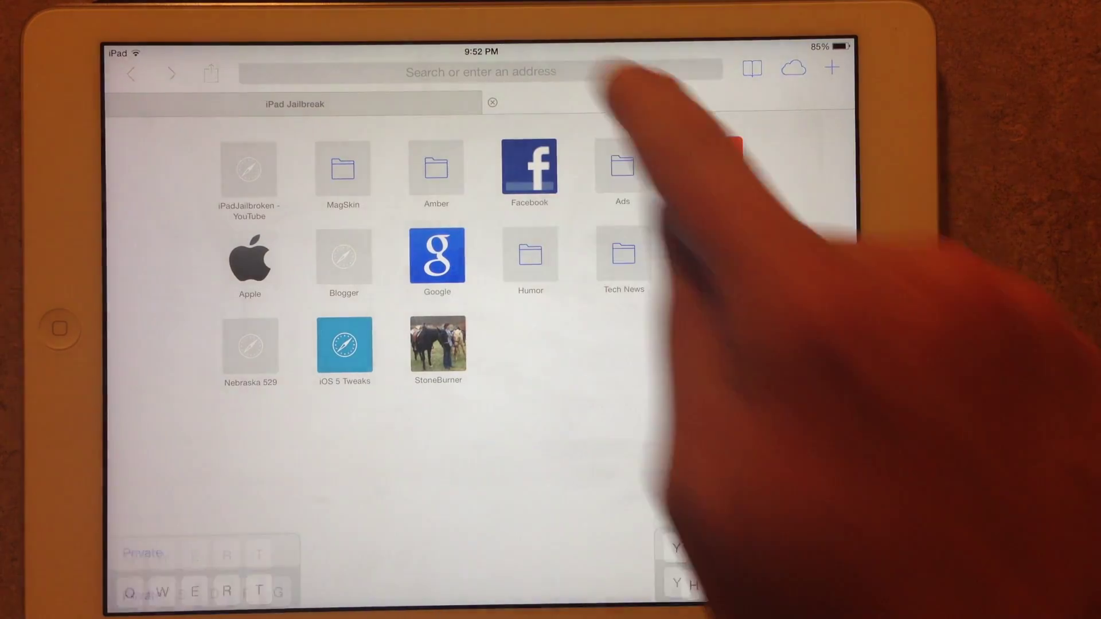
{"action": "left_click", "coordinate": [603, 72]}
{"action": "left_click", "coordinate": [834, 594]}
{"action": "left_click", "coordinate": [602, 72]}
{"action": "left_click_drag", "start_coordinate": [833, 594], "coordinate": [834, 429]}
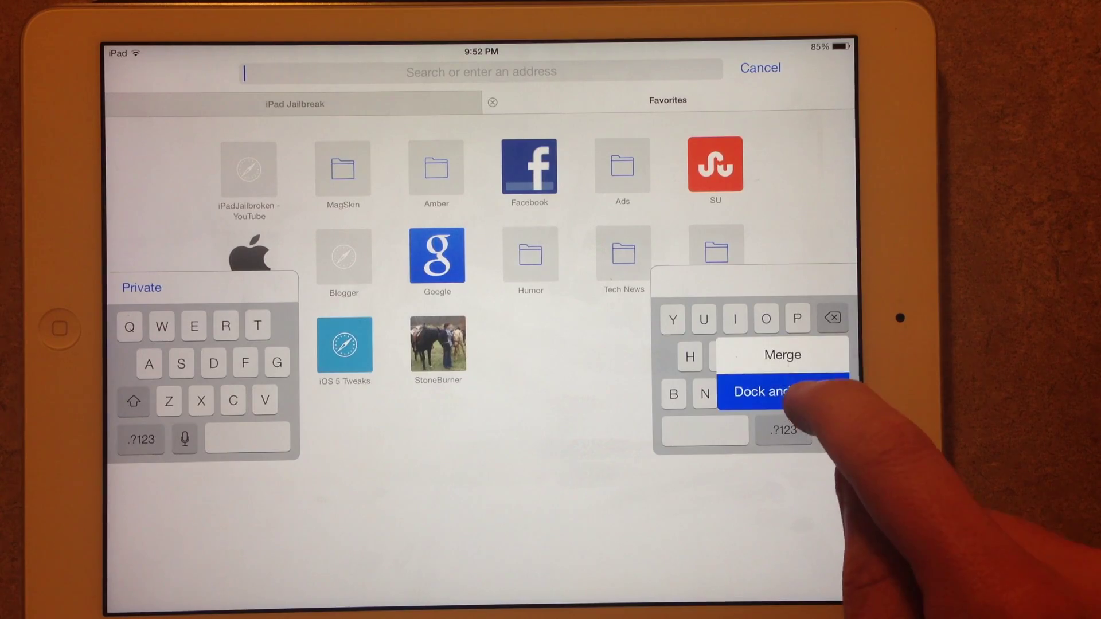
{"action": "left_click", "coordinate": [774, 392]}
{"action": "mouse_move", "coordinate": [482, 508]}
{"action": "left_mouse_down"}
{"action": "mouse_move", "coordinate": [259, 482]}
{"action": "mouse_move", "coordinate": [482, 507]}
{"action": "left_mouse_up"}
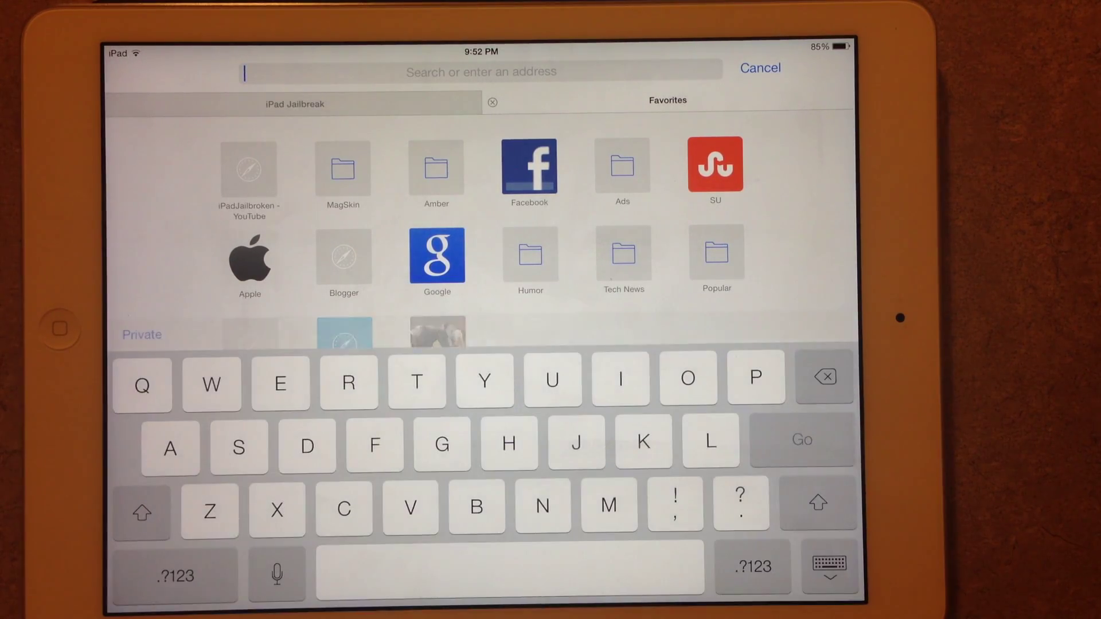
{"action": "left_click", "coordinate": [430, 327]}
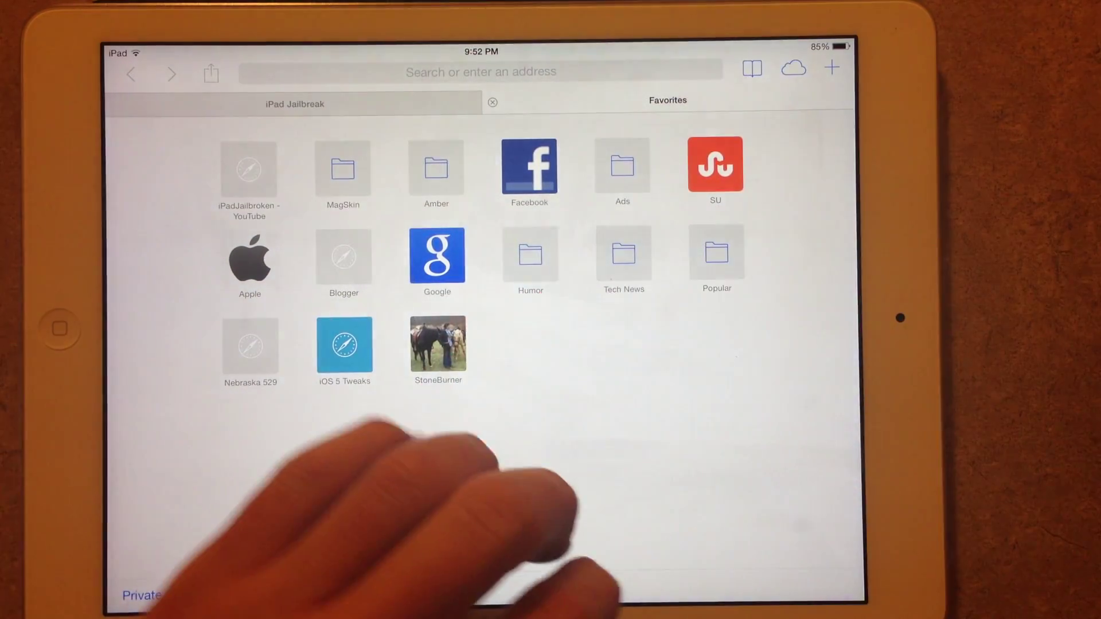
Browse the open app cards in the app switcher, return home, and launch Alien Blue from the dock.
{"action": "left_click_drag", "start_coordinate": [481, 482], "coordinate": [482, 215]}
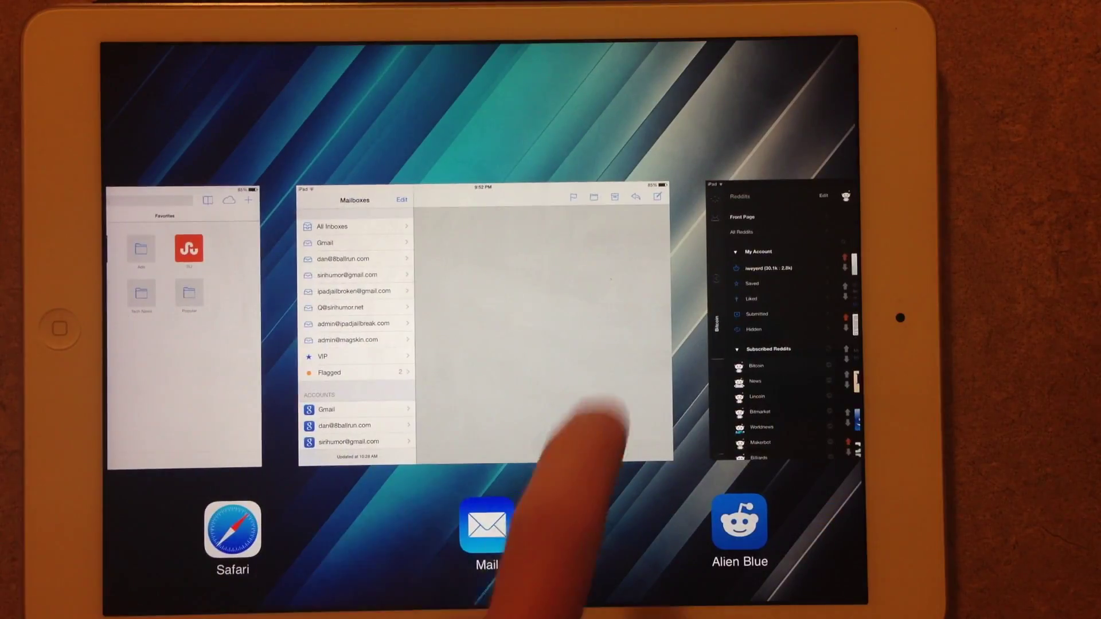
{"action": "left_click_drag", "start_coordinate": [585, 430], "coordinate": [129, 430]}
{"action": "scroll", "coordinate": [551, 344], "scroll_direction": "right", "scroll_amount": 5}
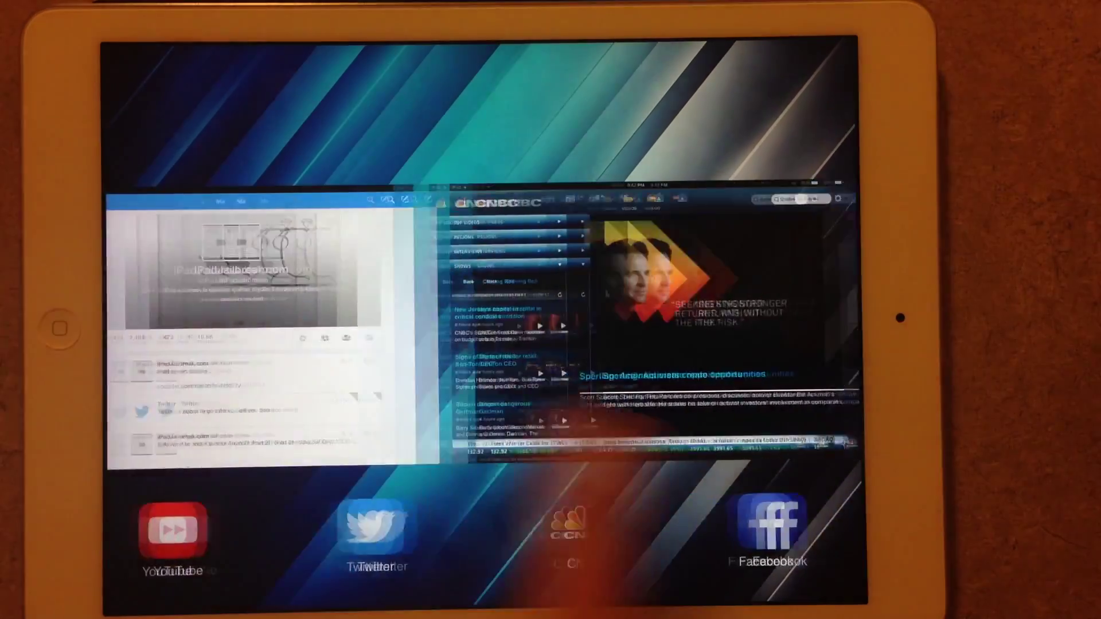
{"action": "left_click_drag", "start_coordinate": [259, 387], "coordinate": [688, 387]}
{"action": "left_click_drag", "start_coordinate": [258, 387], "coordinate": [688, 387]}
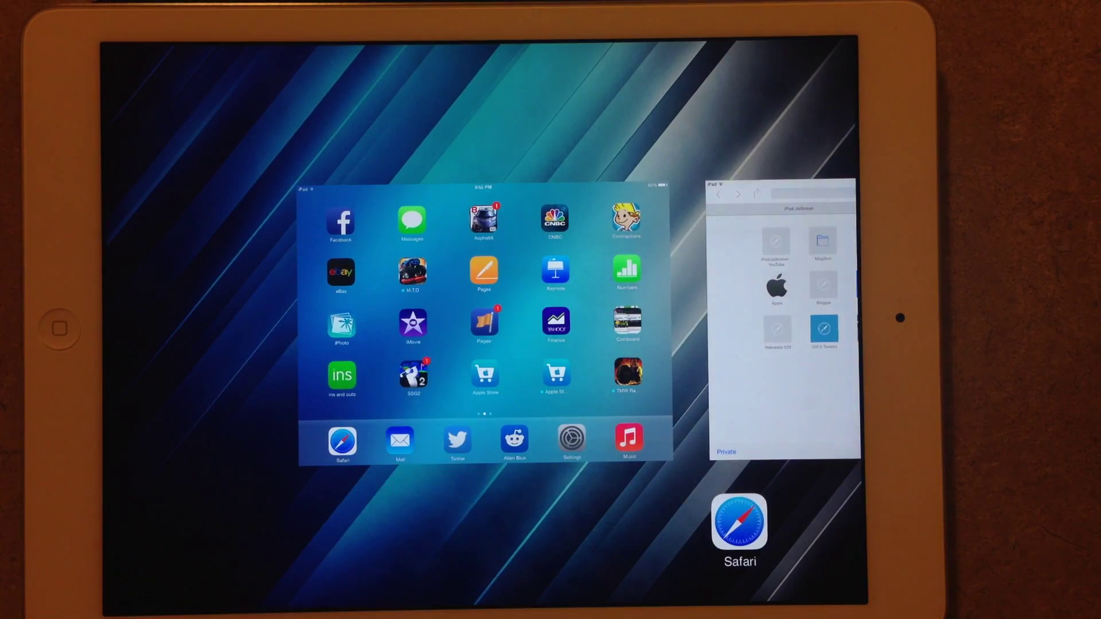
{"action": "left_click", "coordinate": [483, 327]}
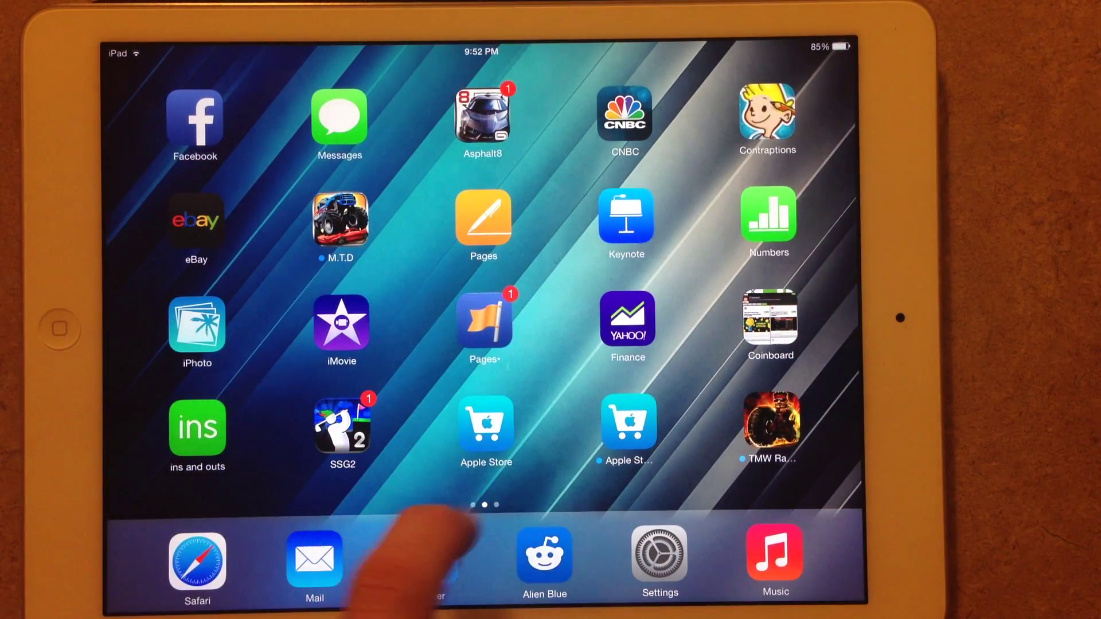
{"action": "left_click", "coordinate": [544, 556]}
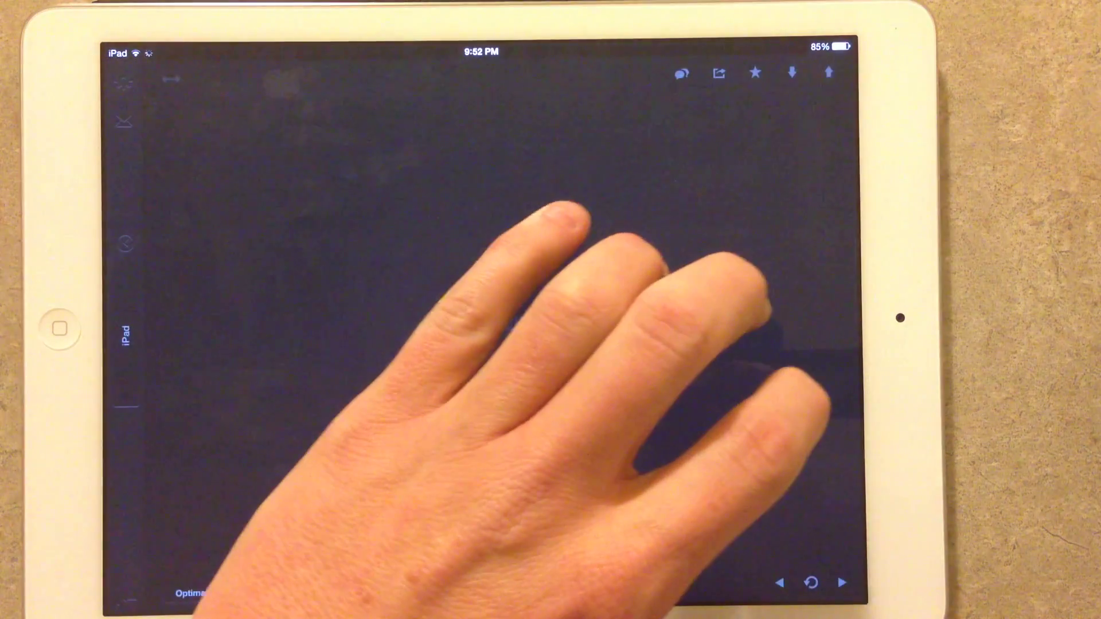
Four-finger swipe from Alien Blue to Safari, then to Mail, then back to Alien Blue.
{"action": "left_click_drag", "start_coordinate": [645, 344], "coordinate": [215, 344]}
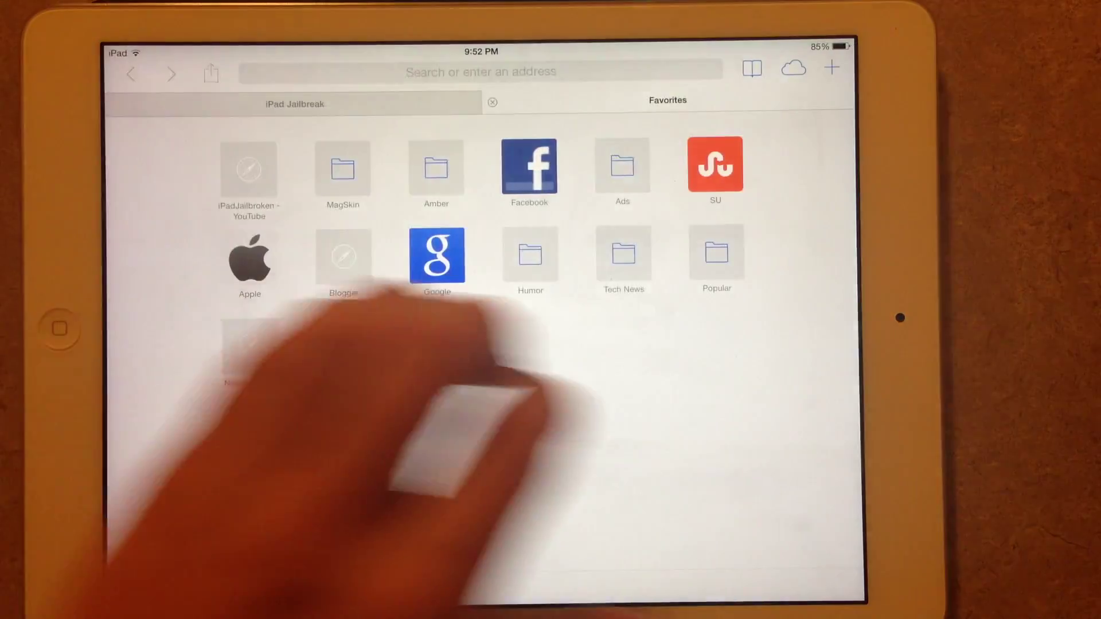
{"action": "mouse_move", "coordinate": [688, 362]}
{"action": "left_mouse_down"}
{"action": "mouse_move", "coordinate": [215, 361]}
{"action": "mouse_move", "coordinate": [688, 344]}
{"action": "left_mouse_up"}
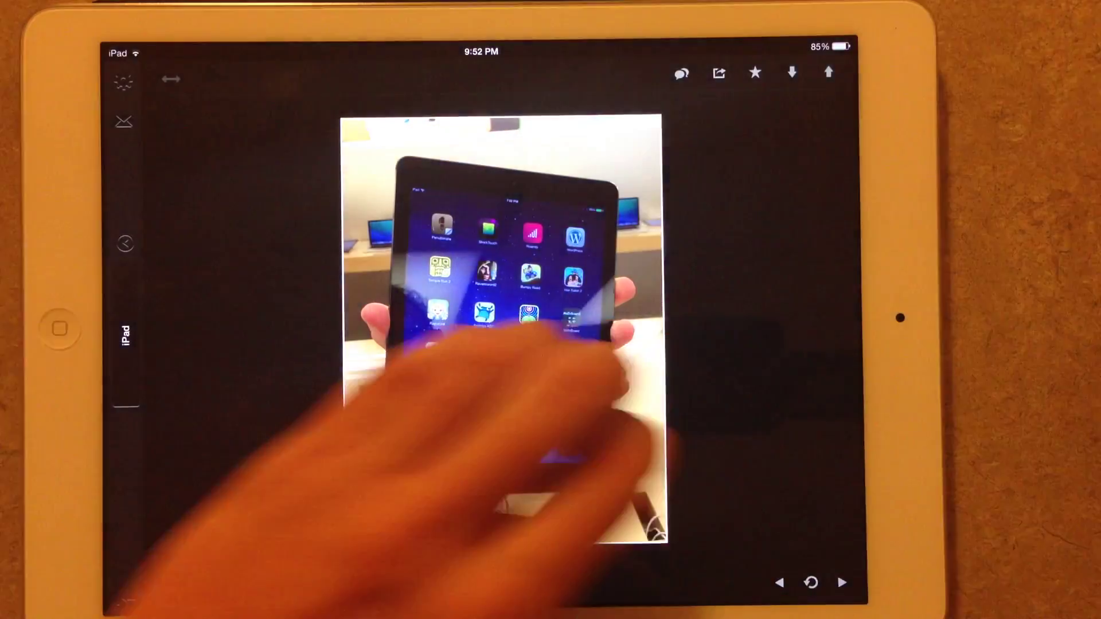
{"action": "mouse_move", "coordinate": [602, 361]}
{"action": "left_mouse_down"}
{"action": "mouse_move", "coordinate": [172, 362]}
{"action": "mouse_move", "coordinate": [688, 361]}
{"action": "left_mouse_up"}
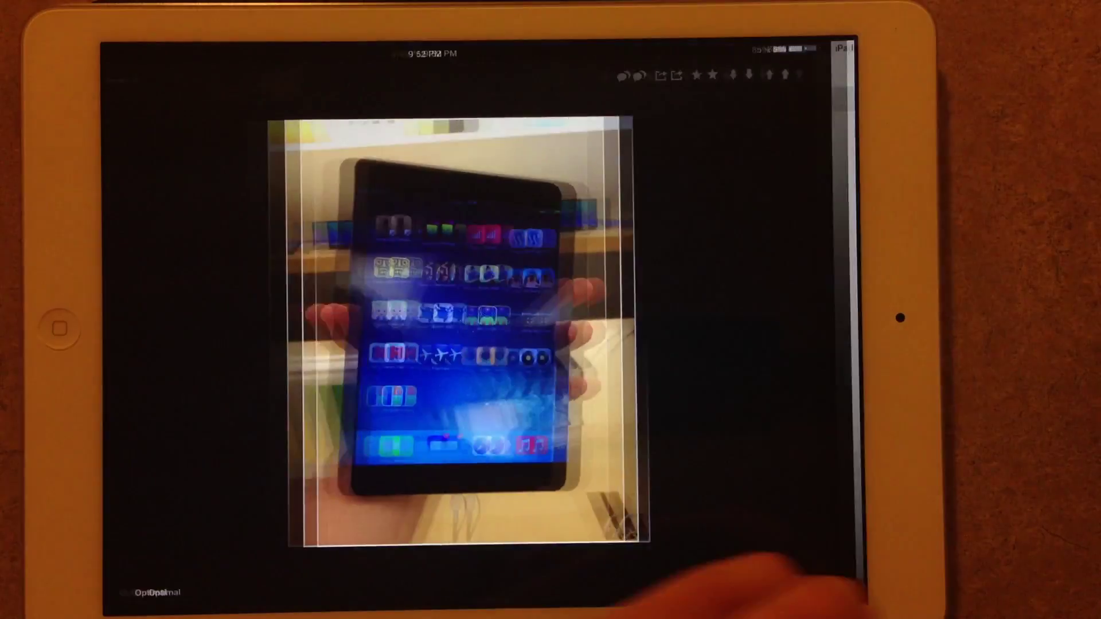
Bring up the app switcher with a four-finger swipe up and return to the home screen.
{"action": "left_click_drag", "start_coordinate": [430, 516], "coordinate": [430, 215]}
{"action": "left_click_drag", "start_coordinate": [602, 344], "coordinate": [258, 344]}
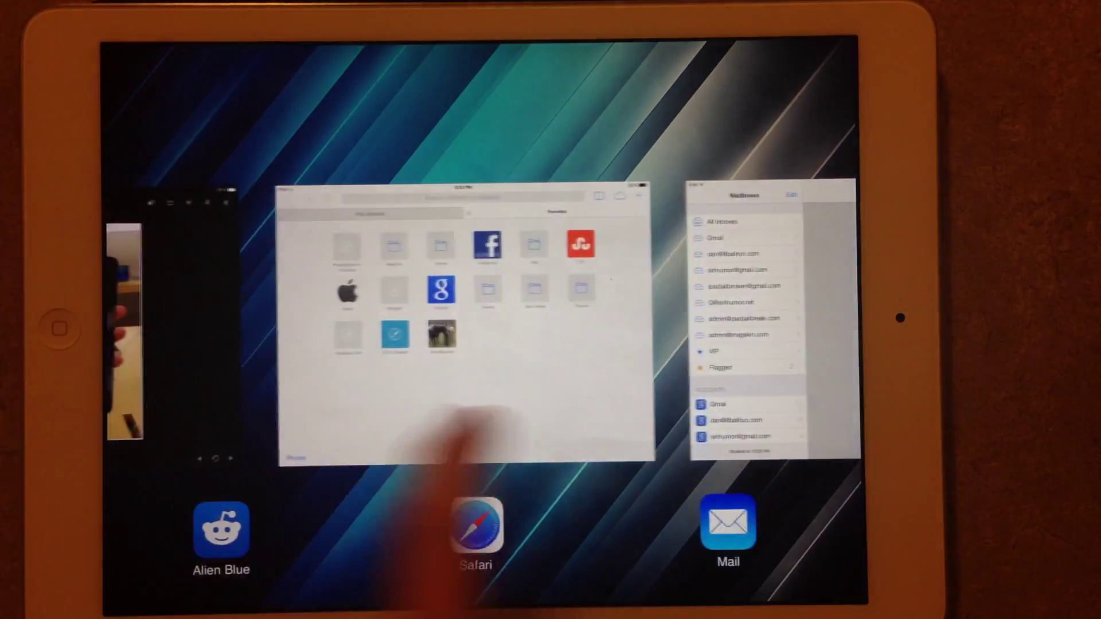
{"action": "left_click_drag", "start_coordinate": [259, 344], "coordinate": [688, 345]}
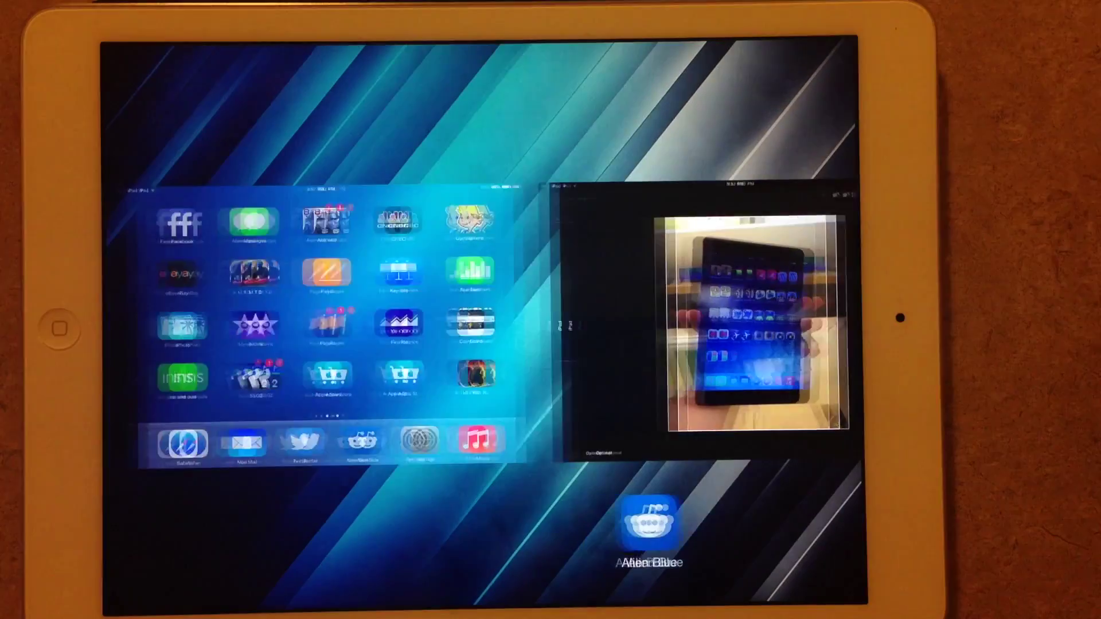
{"action": "left_click", "coordinate": [421, 326]}
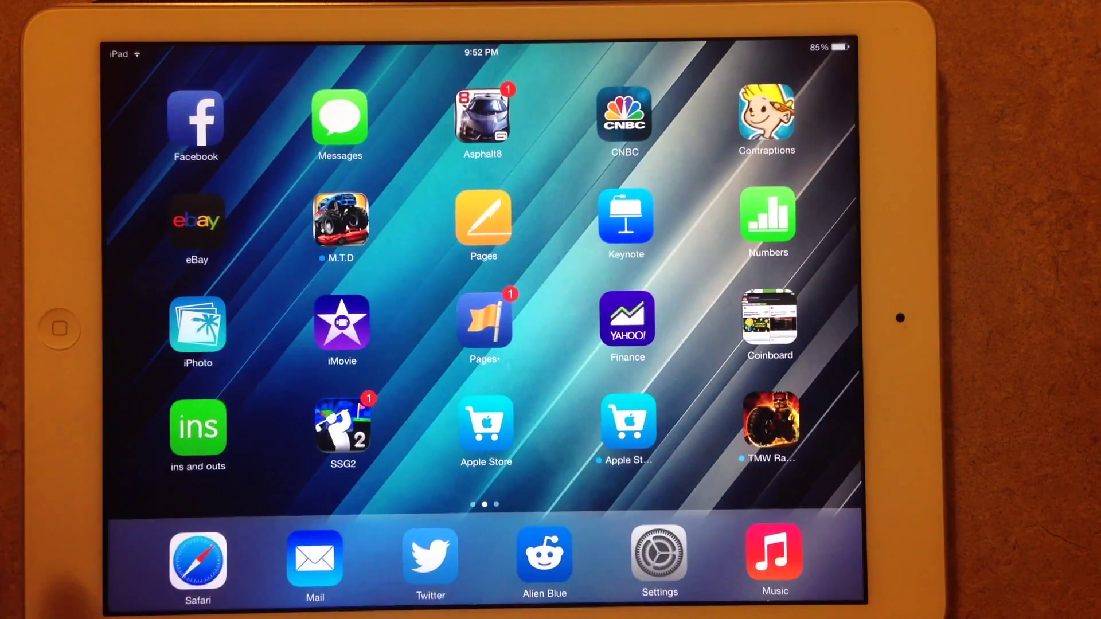
Open Spotlight over the home screen, dismiss and reopen it, then close it.
{"action": "left_click_drag", "start_coordinate": [481, 259], "coordinate": [482, 430]}
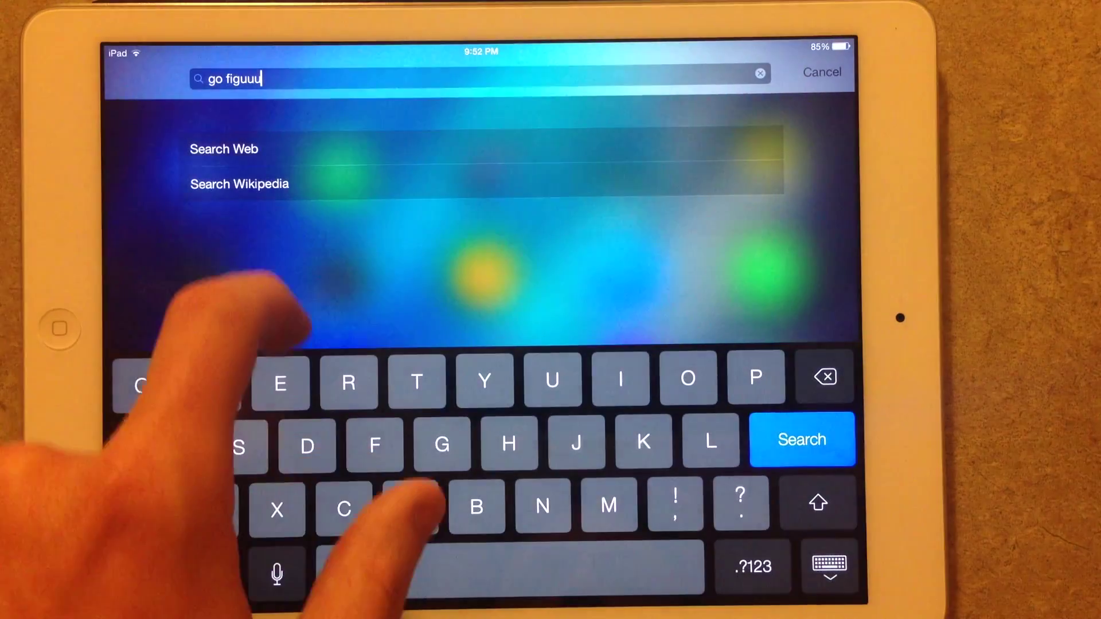
{"action": "left_click_drag", "start_coordinate": [370, 301], "coordinate": [370, 129]}
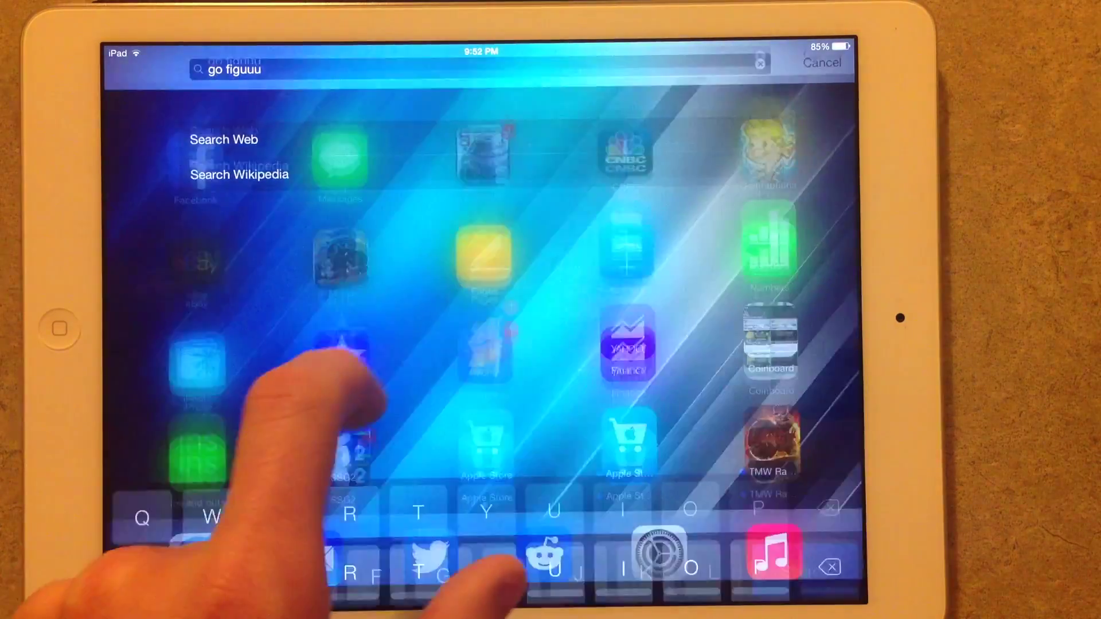
{"action": "left_click_drag", "start_coordinate": [483, 215], "coordinate": [481, 430]}
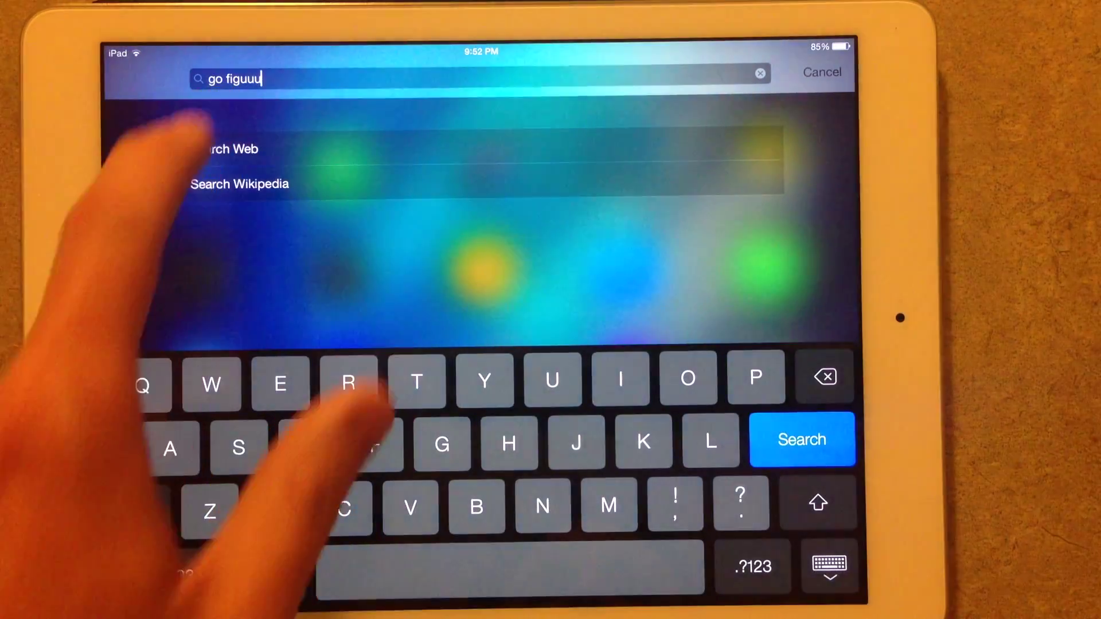
{"action": "left_click", "coordinate": [198, 258]}
From the Camera and Clock home page, reopen Spotlight and split then rejoin the keyboard.
{"action": "left_click_drag", "start_coordinate": [775, 345], "coordinate": [258, 345]}
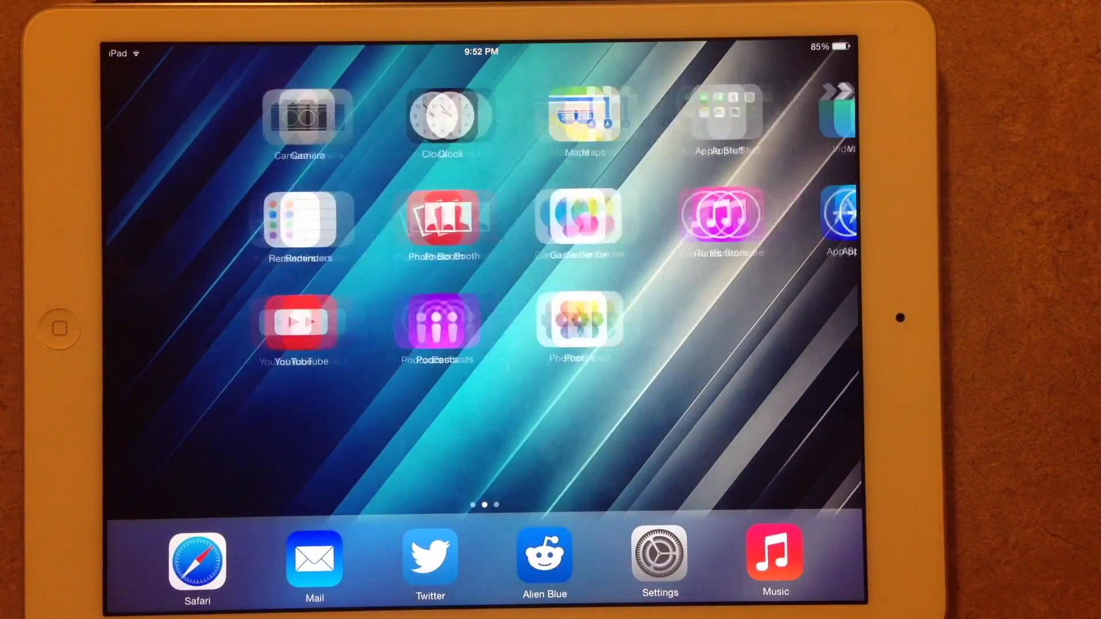
{"action": "left_click_drag", "start_coordinate": [361, 259], "coordinate": [362, 430]}
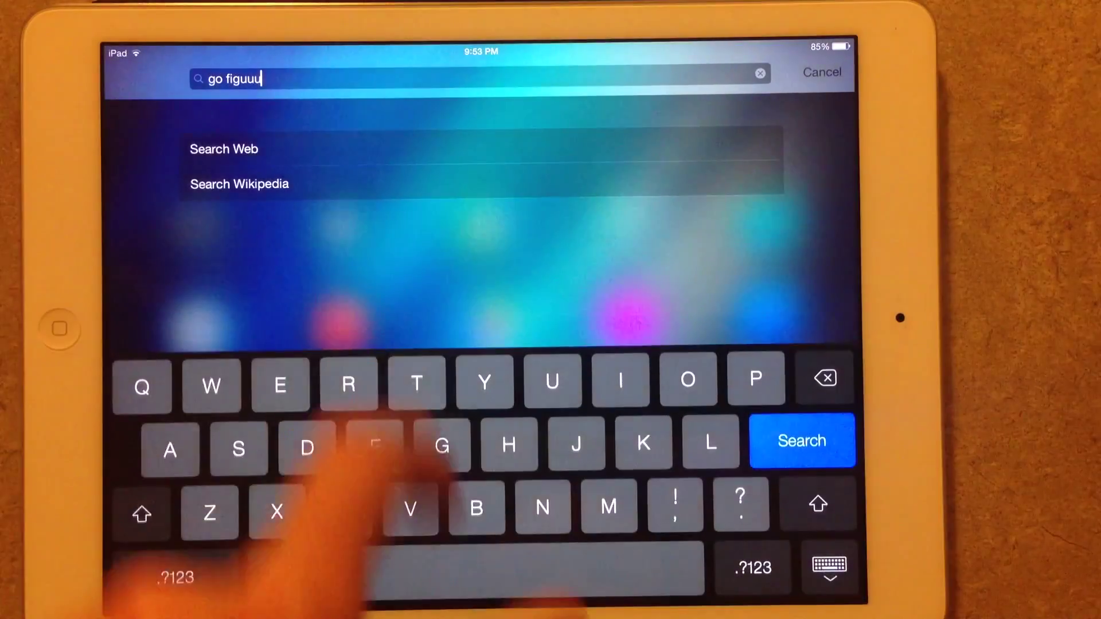
{"action": "mouse_move", "coordinate": [441, 482]}
{"action": "left_mouse_down"}
{"action": "mouse_move", "coordinate": [215, 482]}
{"action": "mouse_move", "coordinate": [441, 483]}
{"action": "left_mouse_up"}
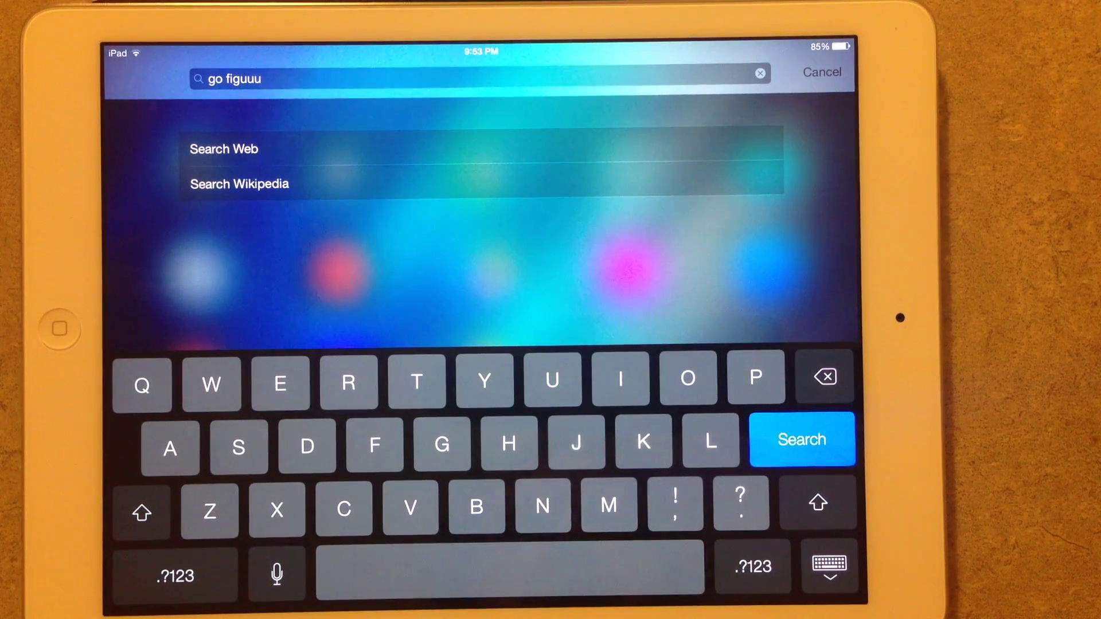